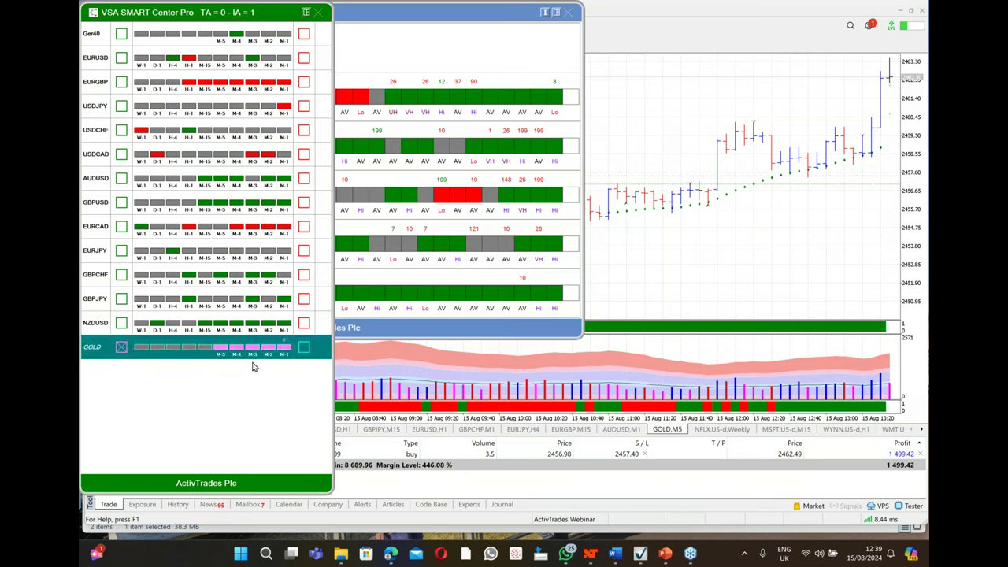
Step: Acknowledge the flashing GOLD signal and open the latest bar's SOW 2 Upthrust explanation
left_click(121, 347)
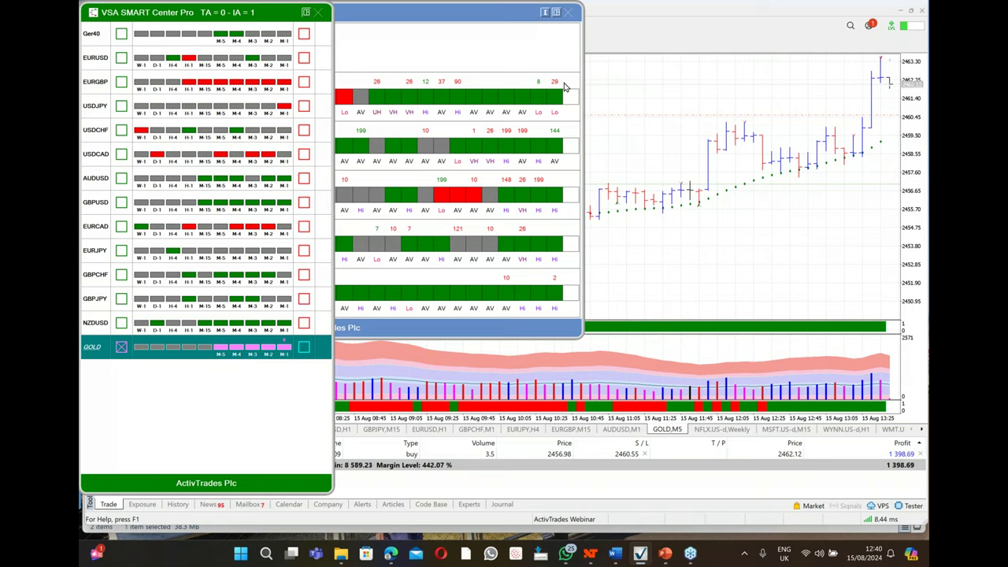
left_click(882, 61)
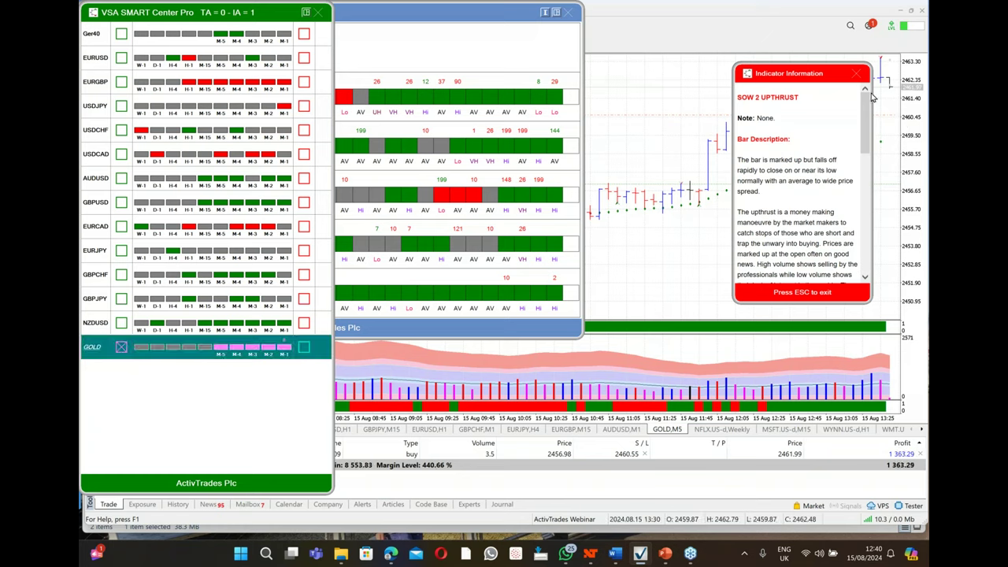
left_click(857, 75)
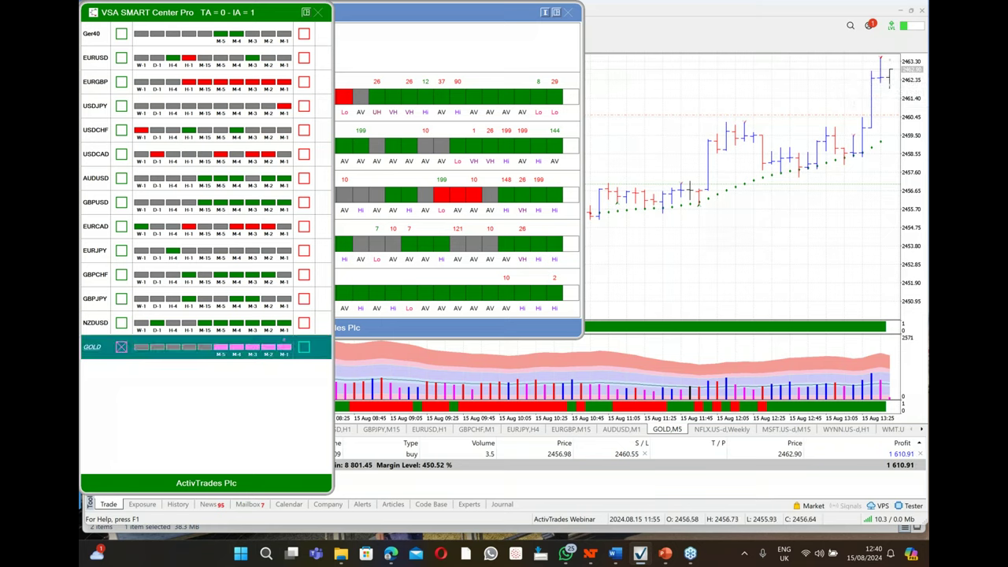
left_click(698, 211)
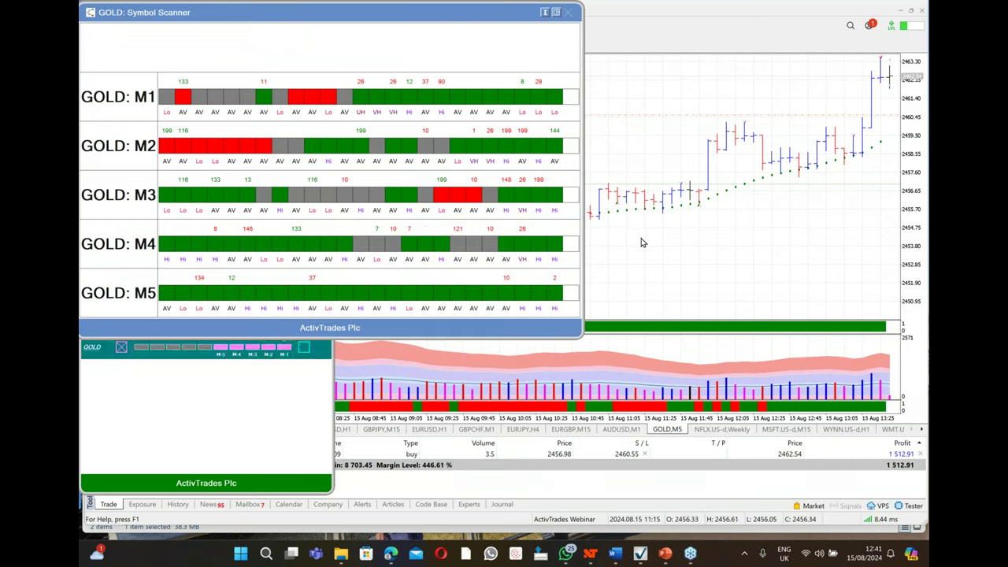
Step: Close the SOS 12 Test signal description popup over the GOLD Symbol Scanner
left_click(534, 147)
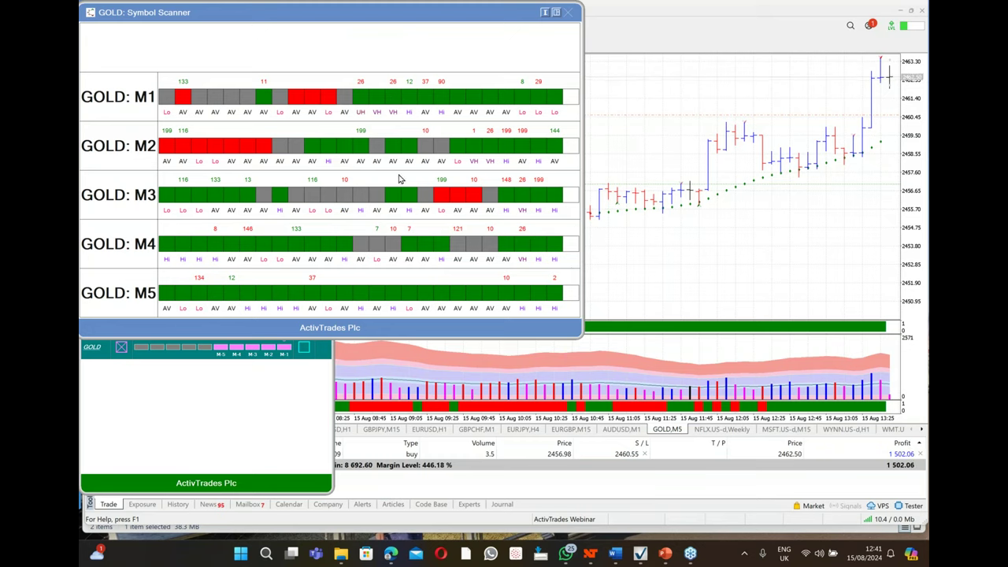
Step: Show the SOS 199 No Supply explanation for the 199 bar on the GOLD M3 row
left_click(442, 184)
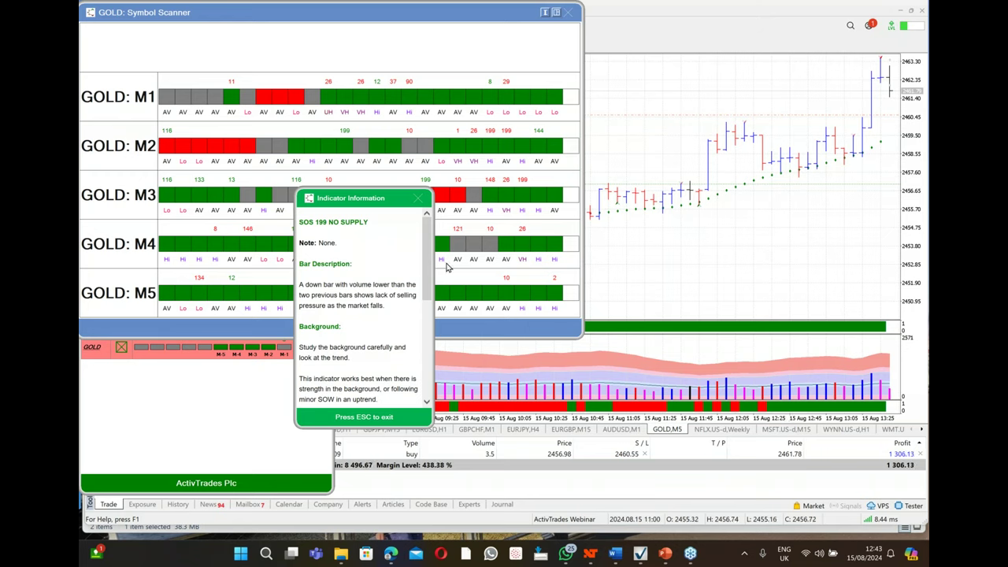
Step: Close the No Supply explanation popup and the small GOLD alert panel
left_click(417, 199)
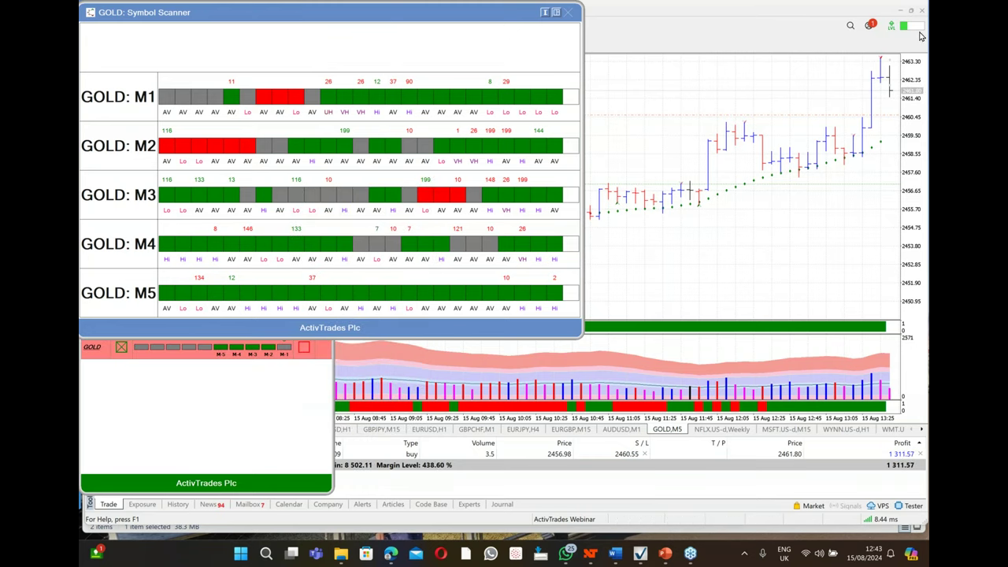
left_click(881, 69)
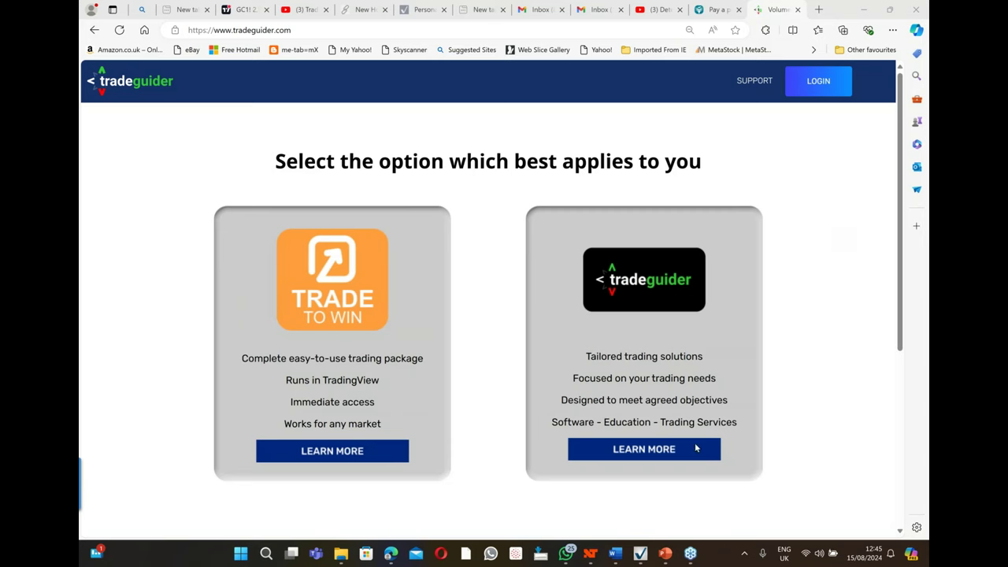
Step: Go to the Tradeguider SMART Center Pro product page and scroll to its Strategy Documents PDF downloads
left_click(672, 448)
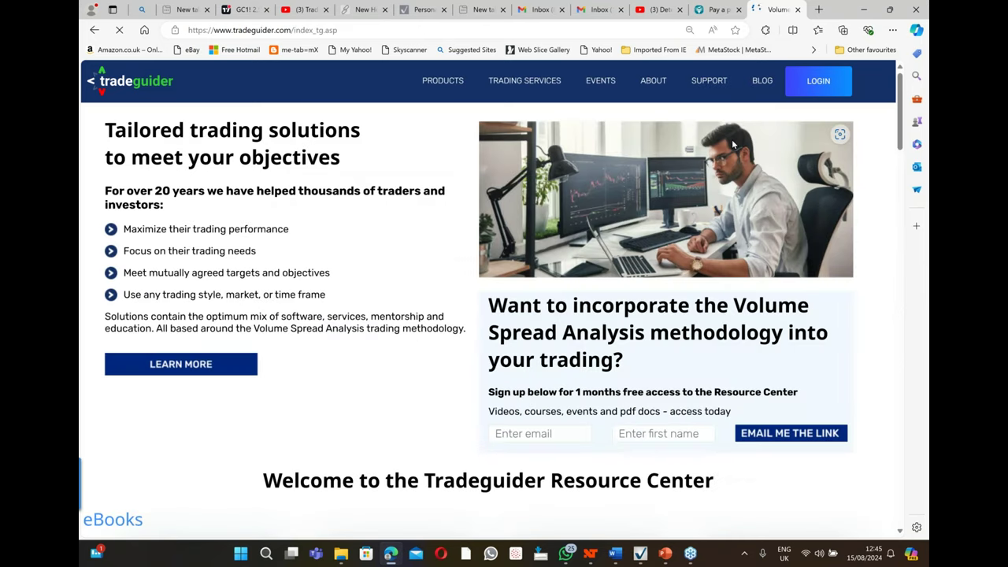
mouse_move(443, 81)
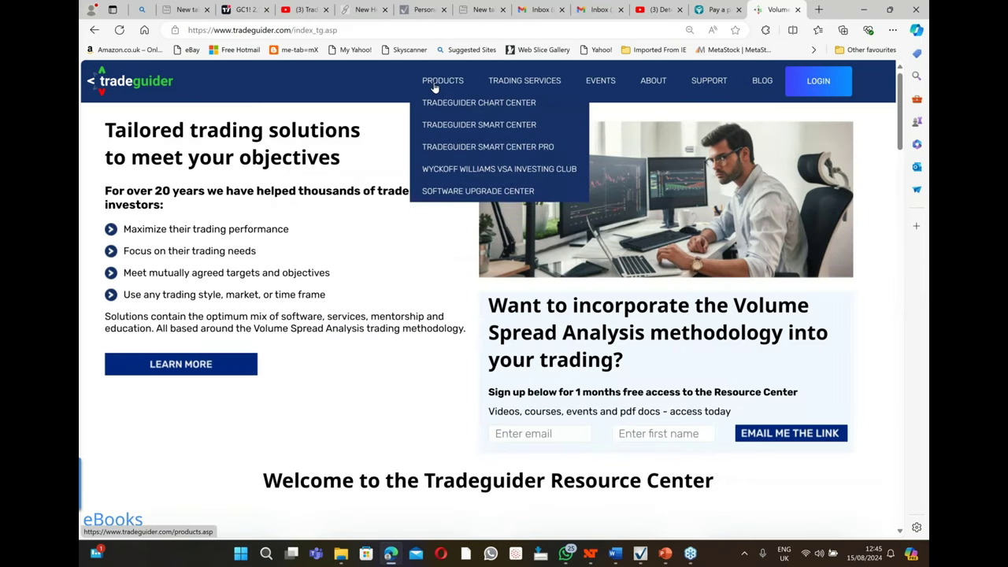
left_click(495, 149)
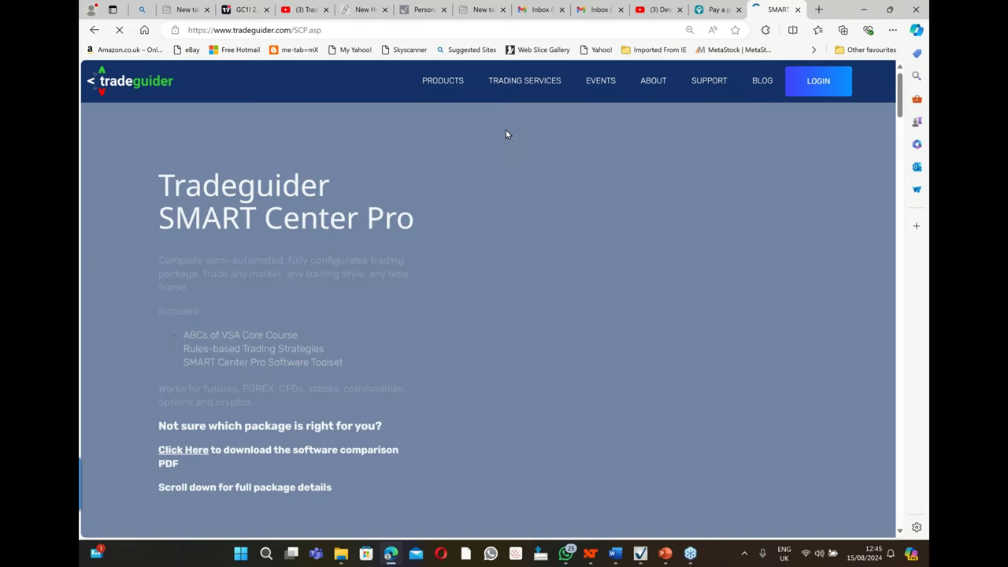
scroll(511, 168, "down", 4)
scroll(511, 168, "down", 2)
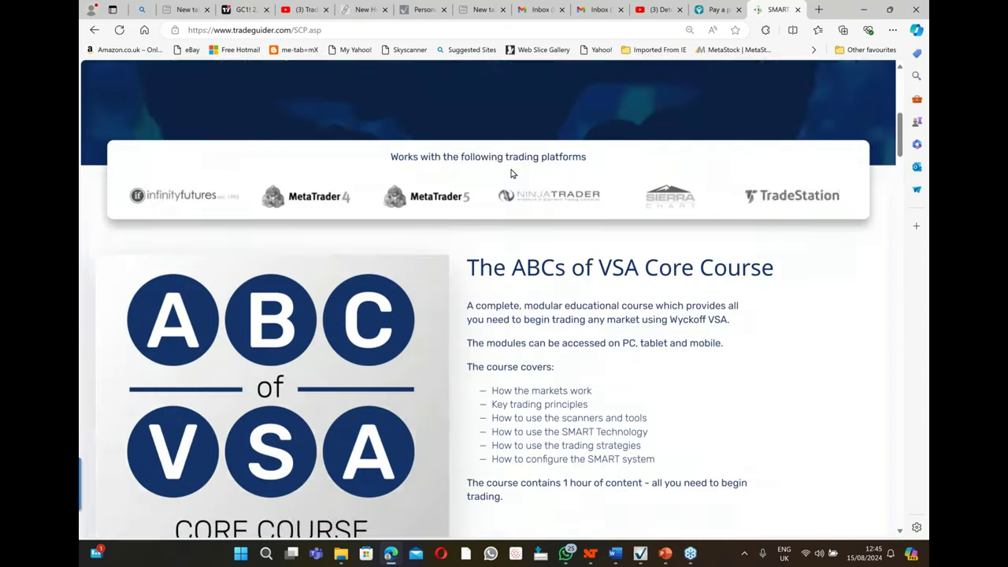
scroll(512, 172, "down", 2)
scroll(512, 172, "down", 3)
scroll(512, 171, "down", 3)
scroll(497, 86, "up", 3)
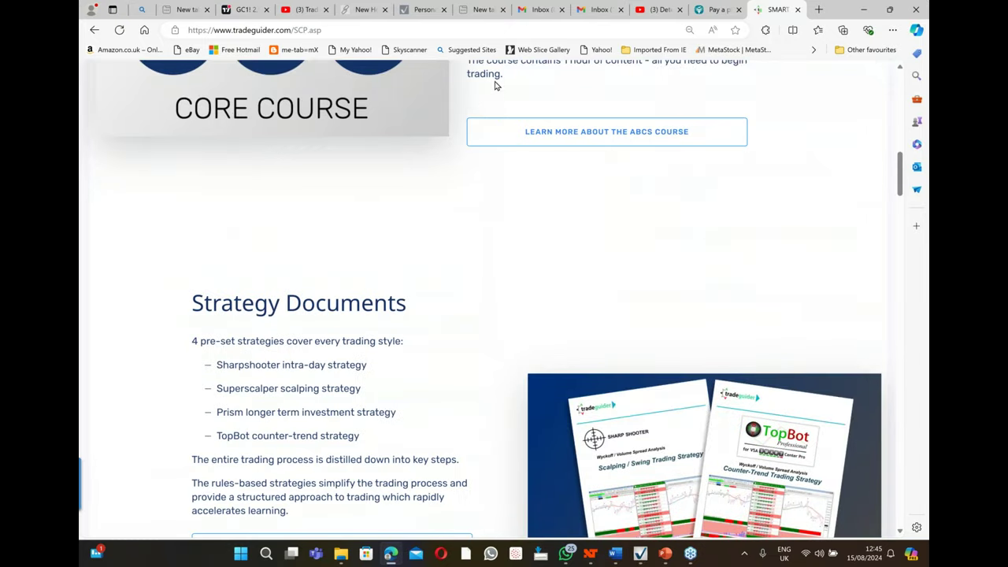
scroll(494, 104, "down", 3)
scroll(493, 102, "up", 3)
scroll(516, 189, "down", 3)
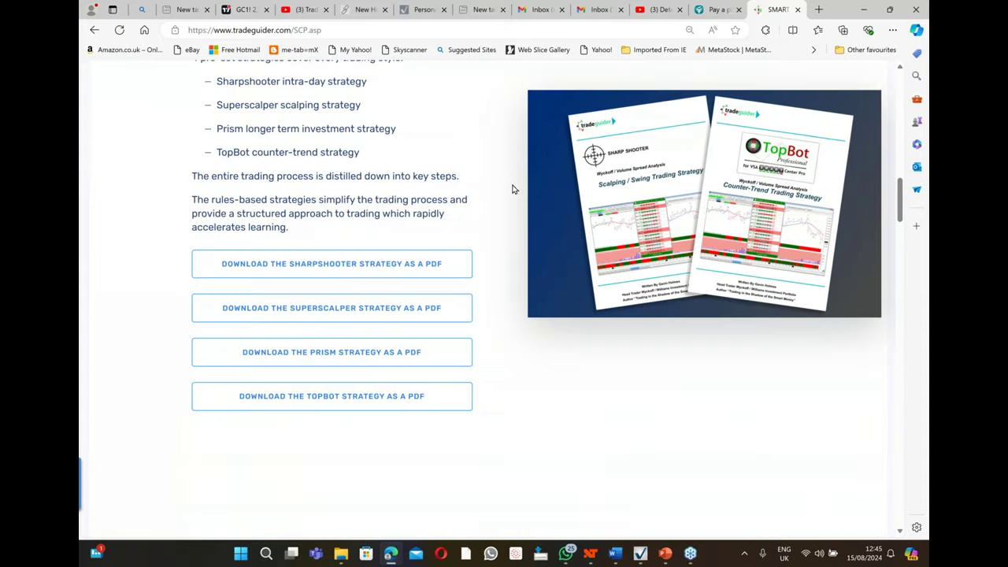
Step: Open the Sharpshooter strategy PDF and read down to page 6, 'Before going any further'
left_click(359, 269)
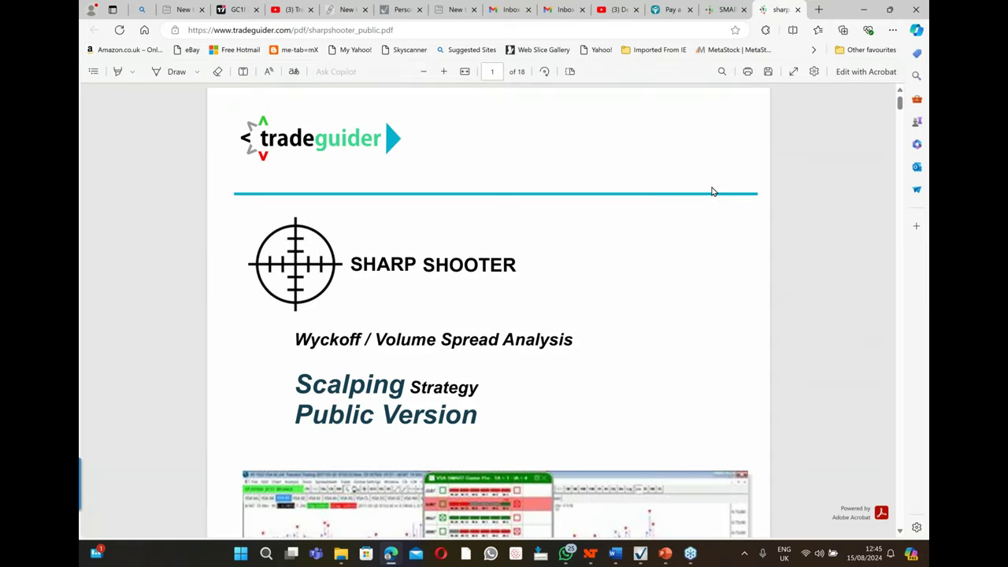
scroll(534, 251, "down", 1)
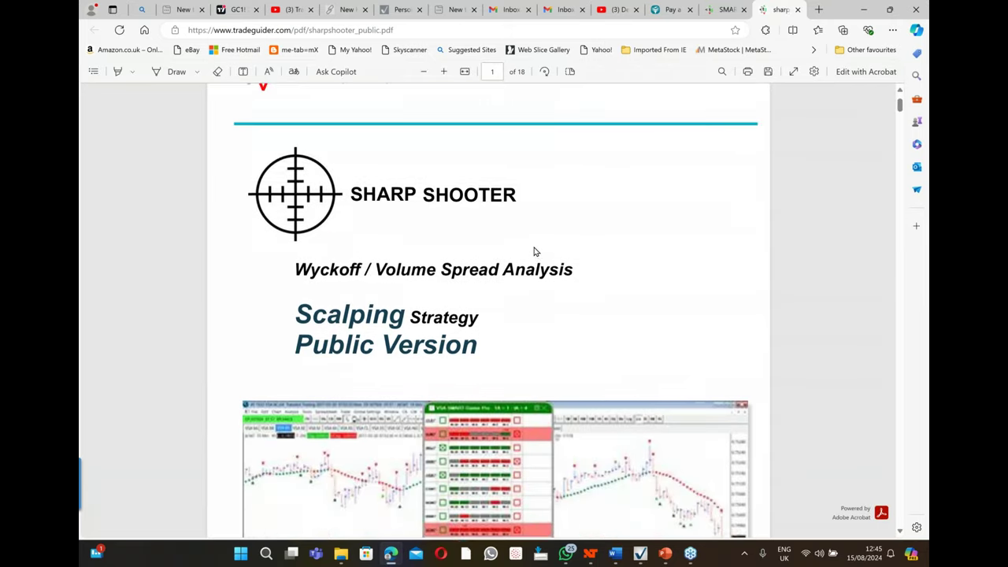
scroll(534, 251, "down", 3)
scroll(534, 251, "down", 1)
scroll(538, 249, "down", 5)
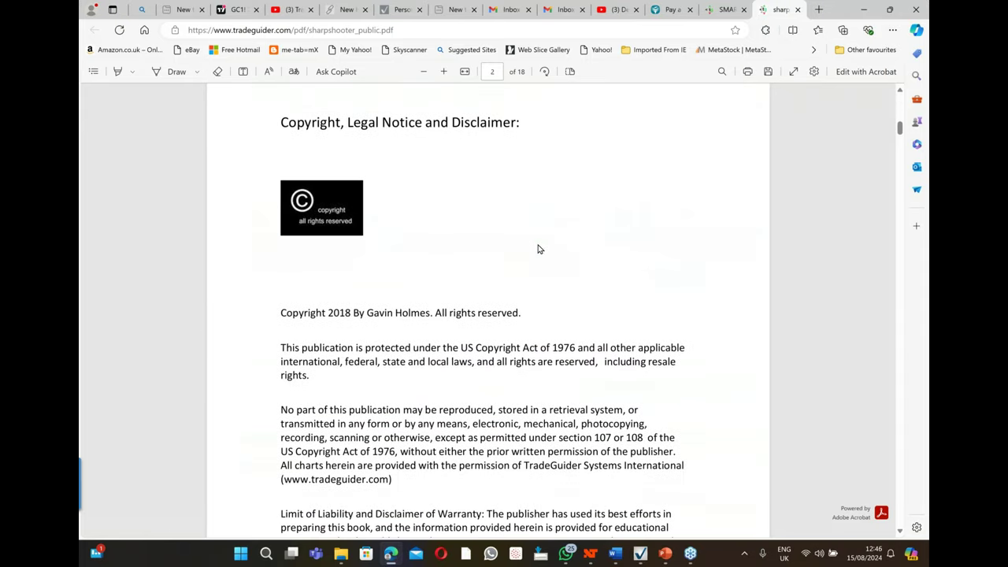
scroll(538, 249, "down", 7)
scroll(540, 245, "down", 4)
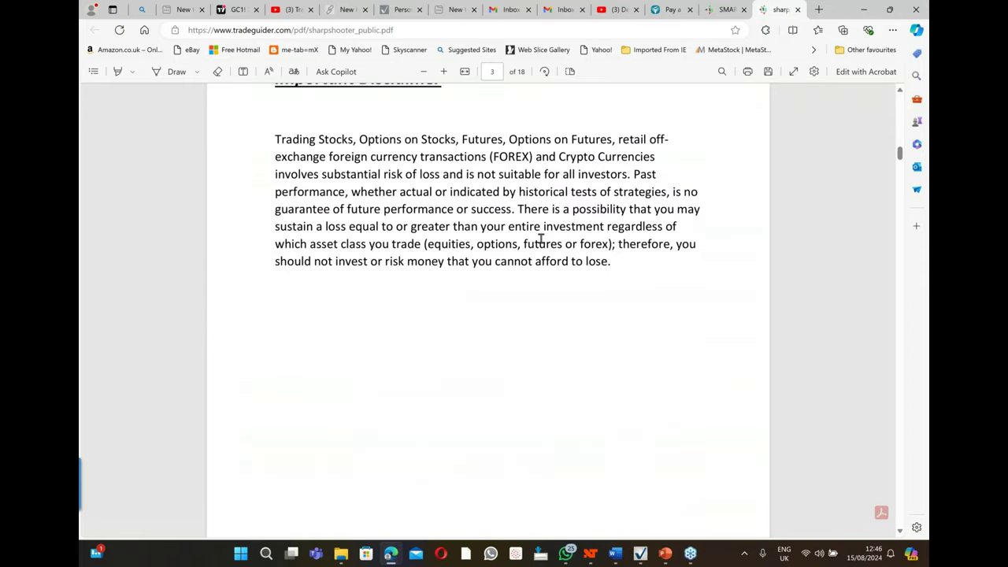
scroll(541, 239, "down", 8)
scroll(547, 234, "down", 3)
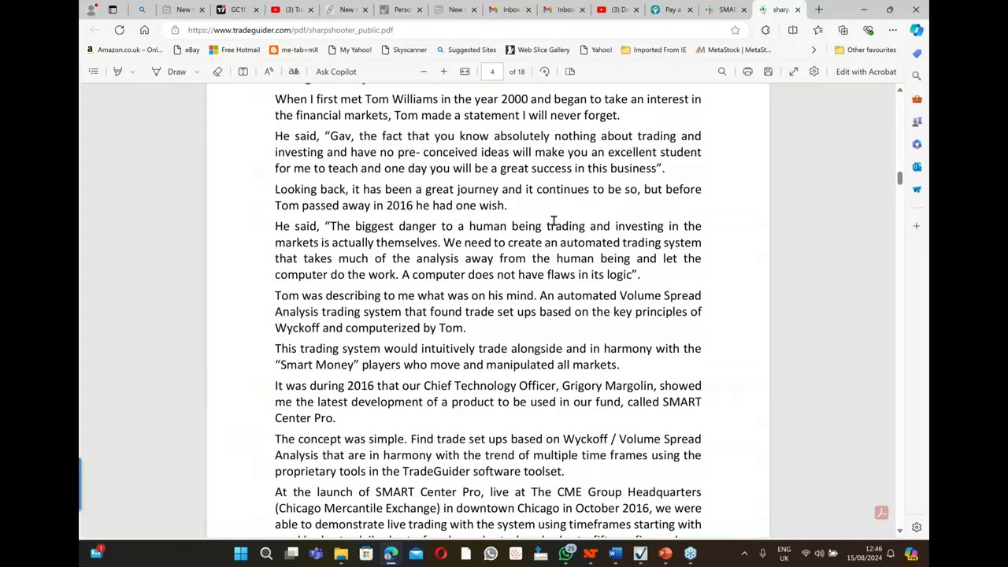
scroll(554, 221, "up", 4)
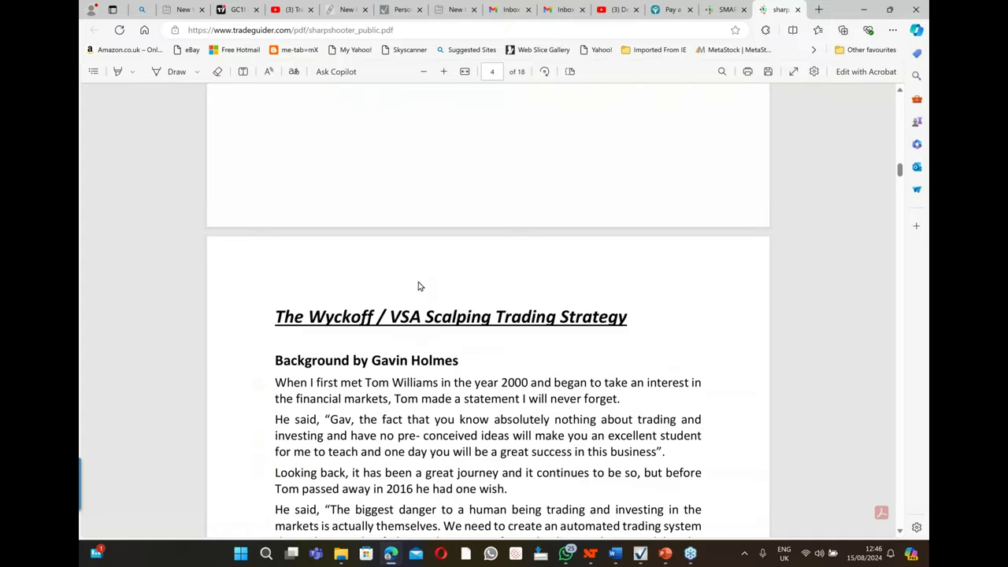
scroll(418, 284, "down", 8)
scroll(416, 260, "up", 4)
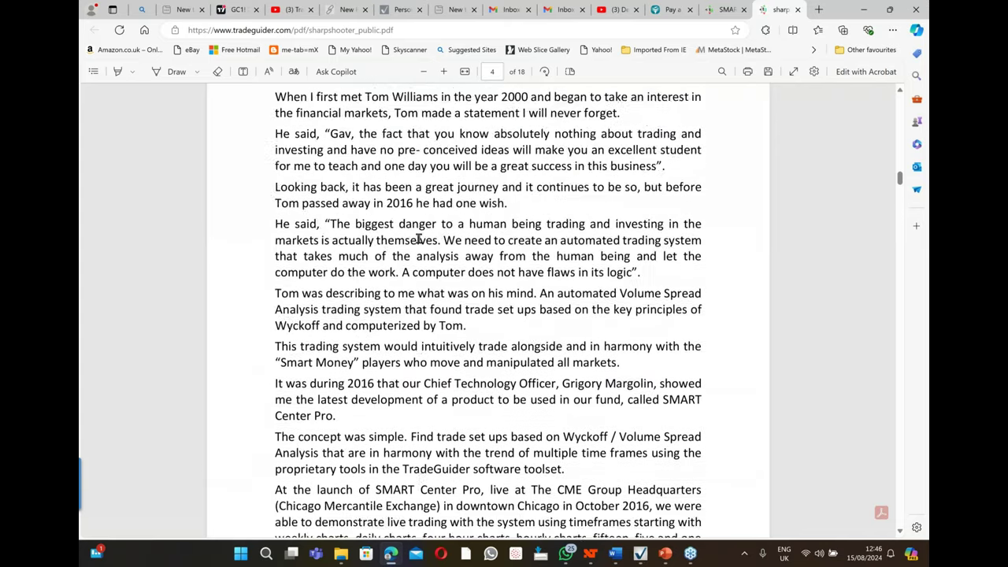
scroll(412, 238, "down", 3)
scroll(419, 240, "down", 7)
scroll(425, 224, "up", 3)
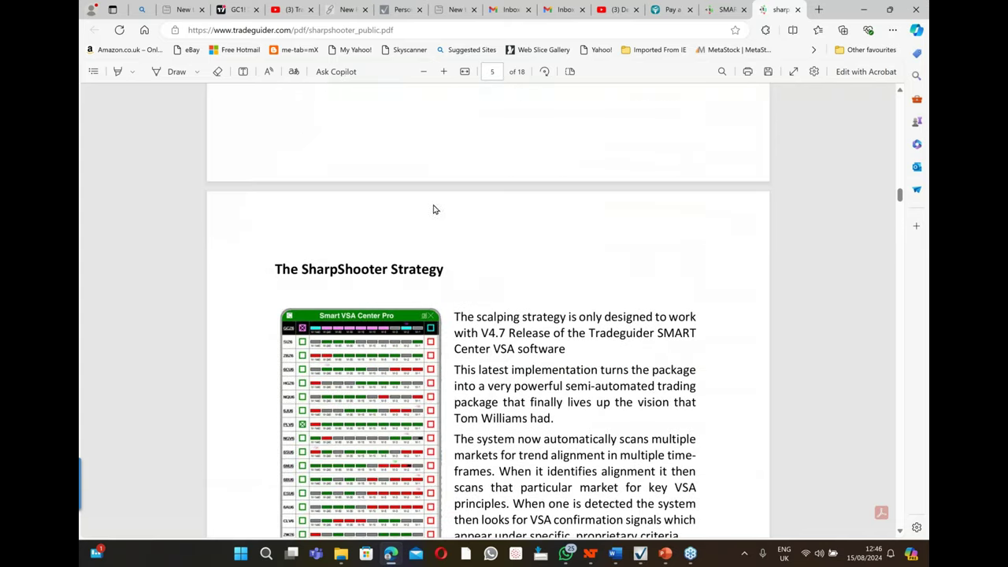
scroll(449, 349, "down", 4)
scroll(462, 339, "down", 3)
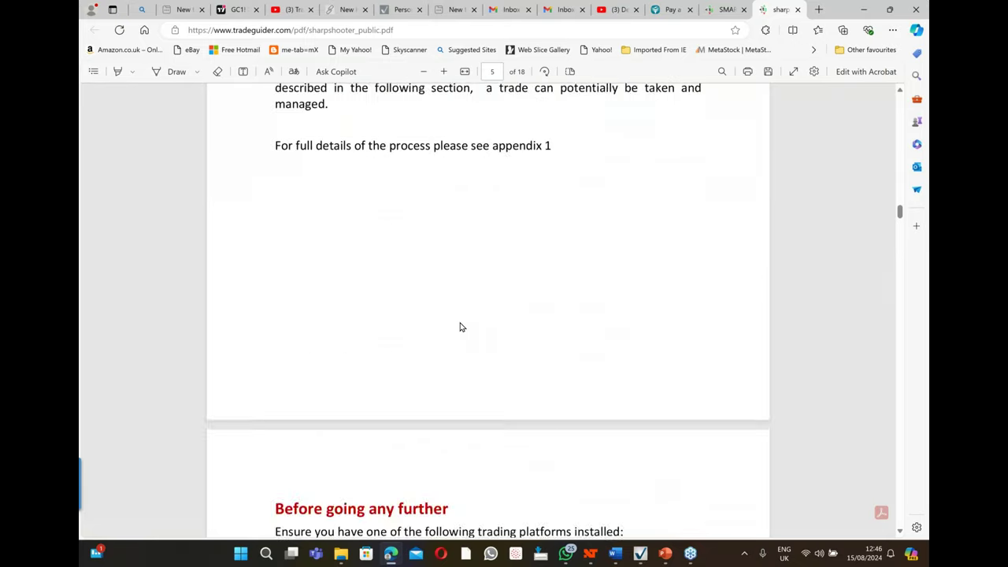
scroll(461, 326, "down", 2)
scroll(460, 319, "down", 2)
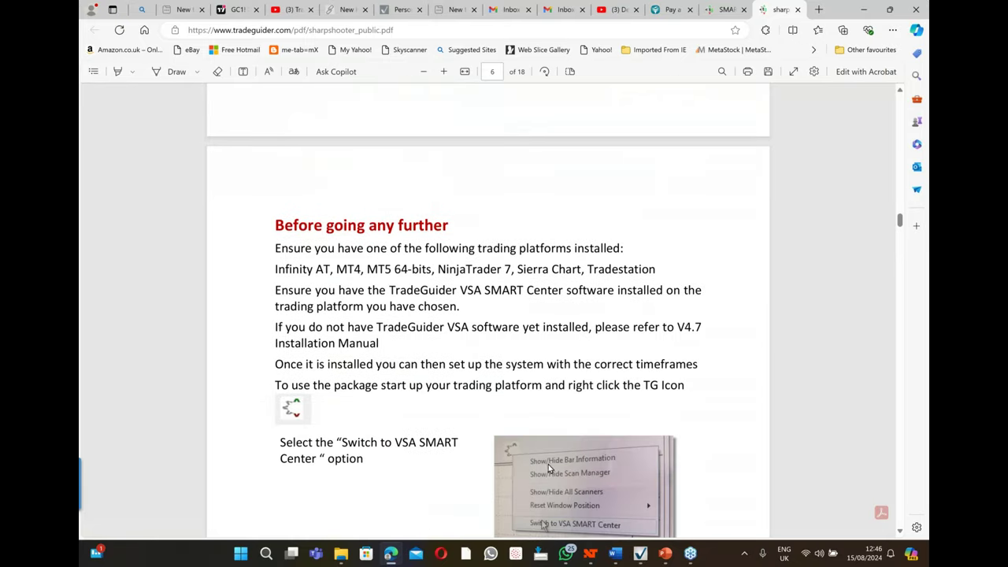
scroll(554, 297, "down", 2)
scroll(553, 297, "down", 3)
scroll(552, 290, "up", 5)
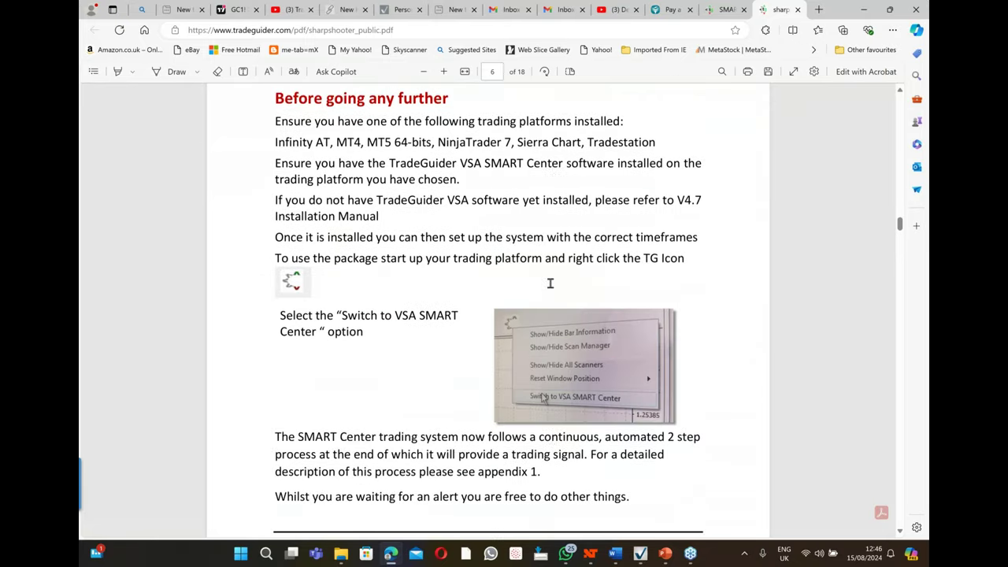
scroll(550, 283, "up", 8)
scroll(551, 284, "down", 4)
scroll(550, 284, "down", 3)
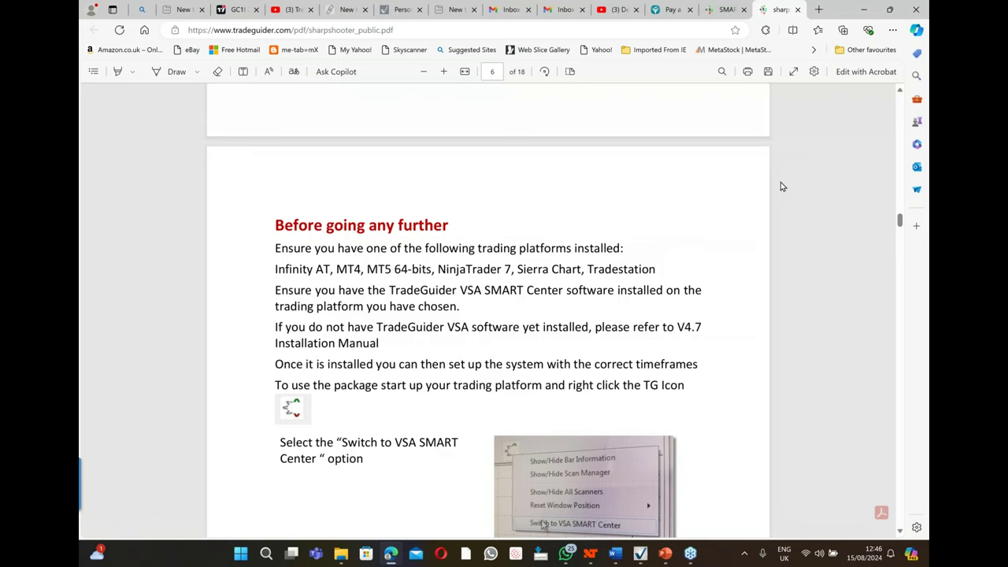
Step: Back in MetaTrader 5, view the No Supply 199 details, then close the GOLD scanner and SMART Center panels
left_click(640, 554)
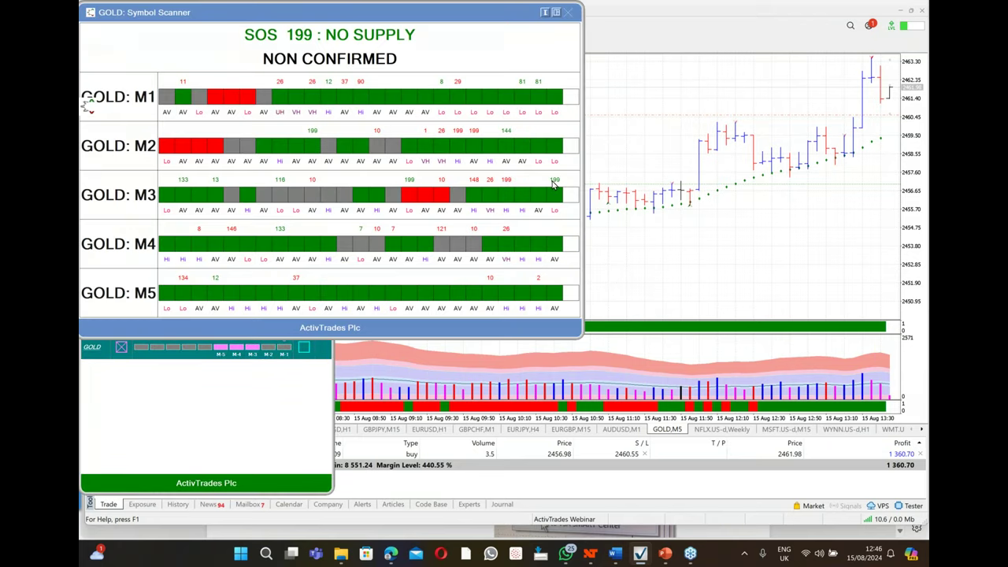
left_click(554, 182)
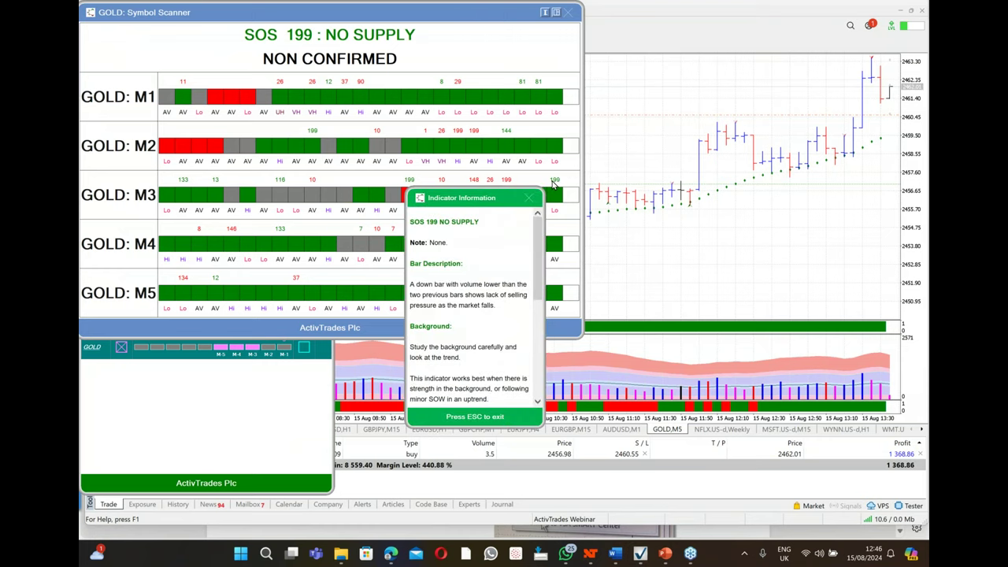
key("Escape")
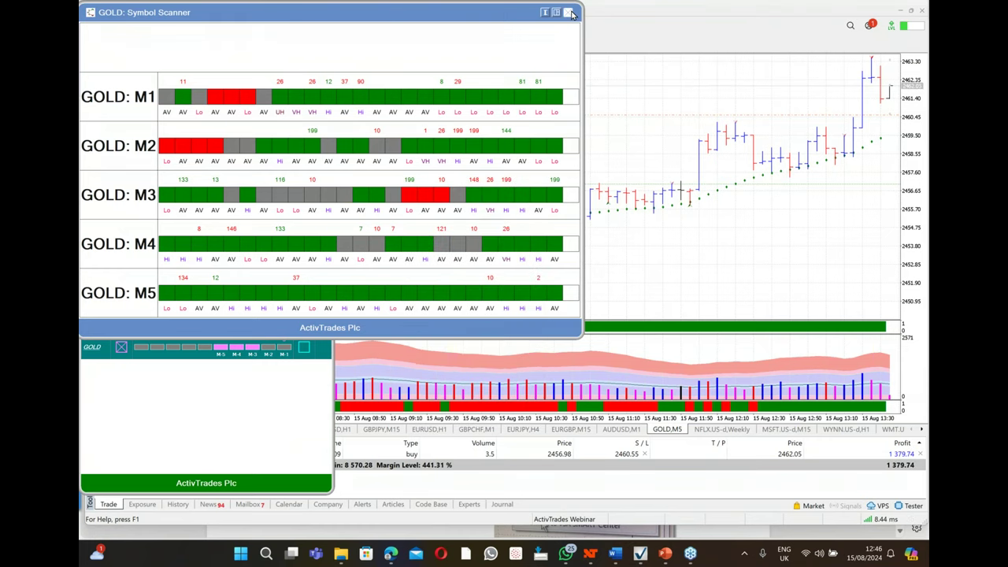
left_click(567, 12)
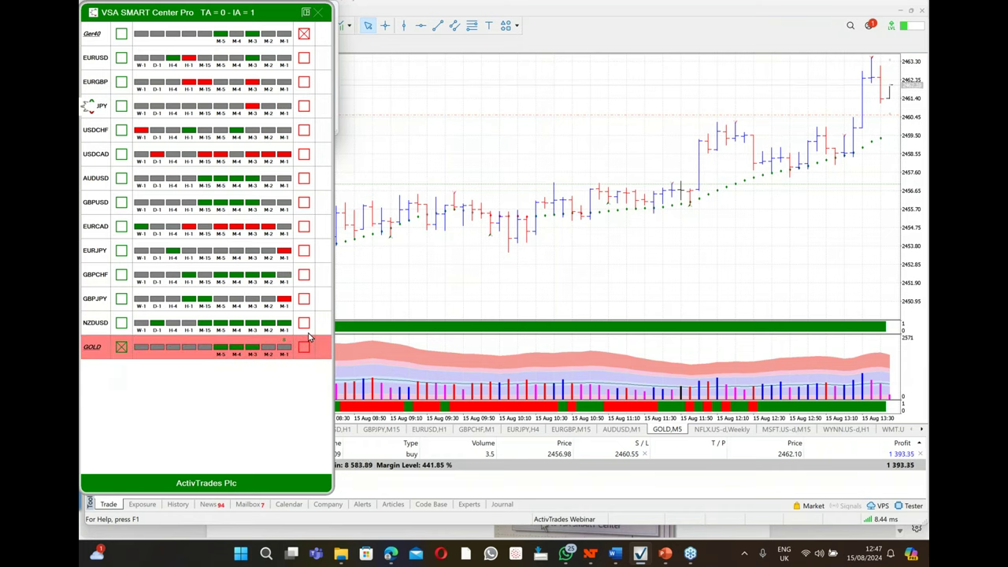
left_click(318, 13)
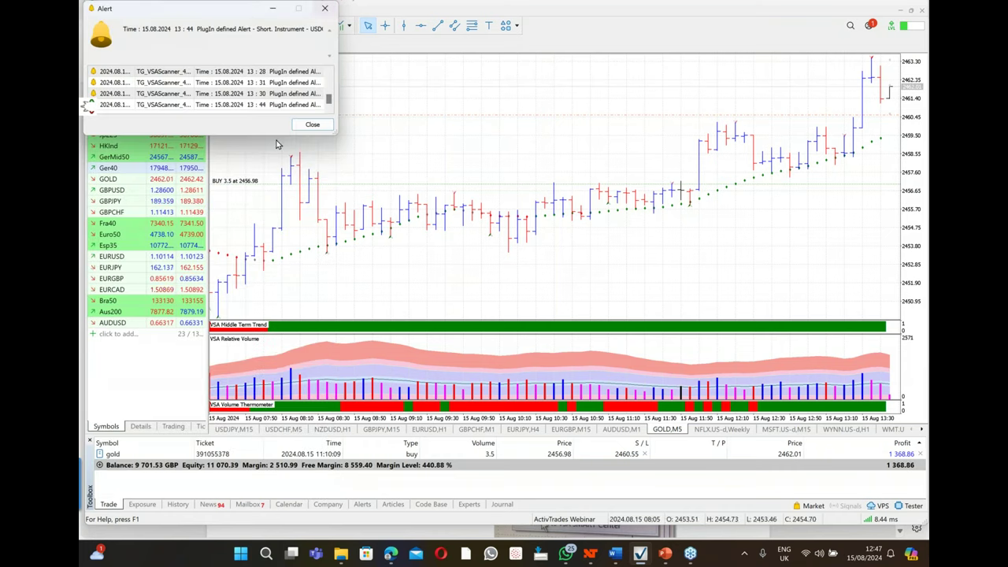
Step: Scroll through the VSA scanner plugin alerts in the Alert list, earlier and then later entries
left_click(330, 72)
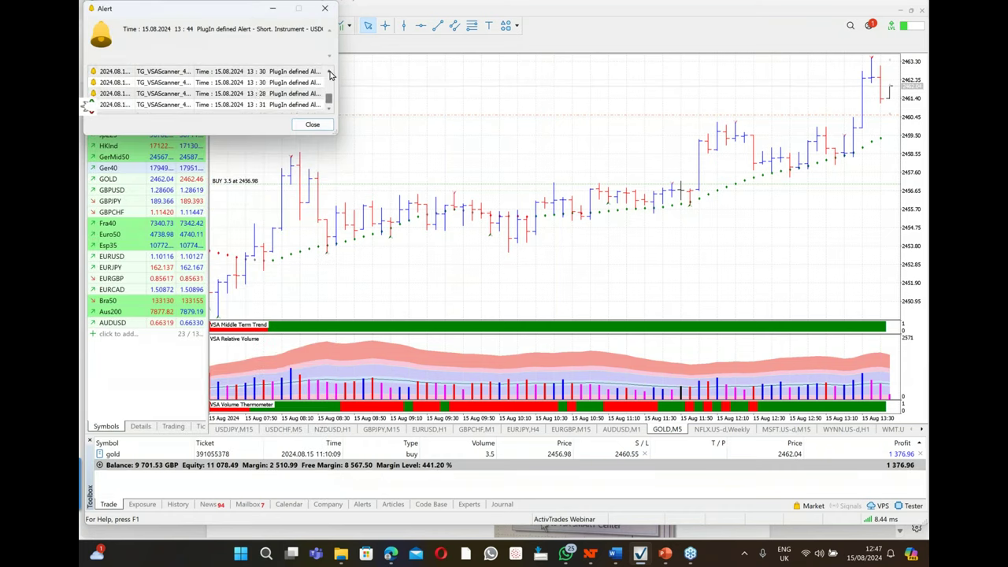
left_click(330, 71)
scroll(326, 93, "up", 2)
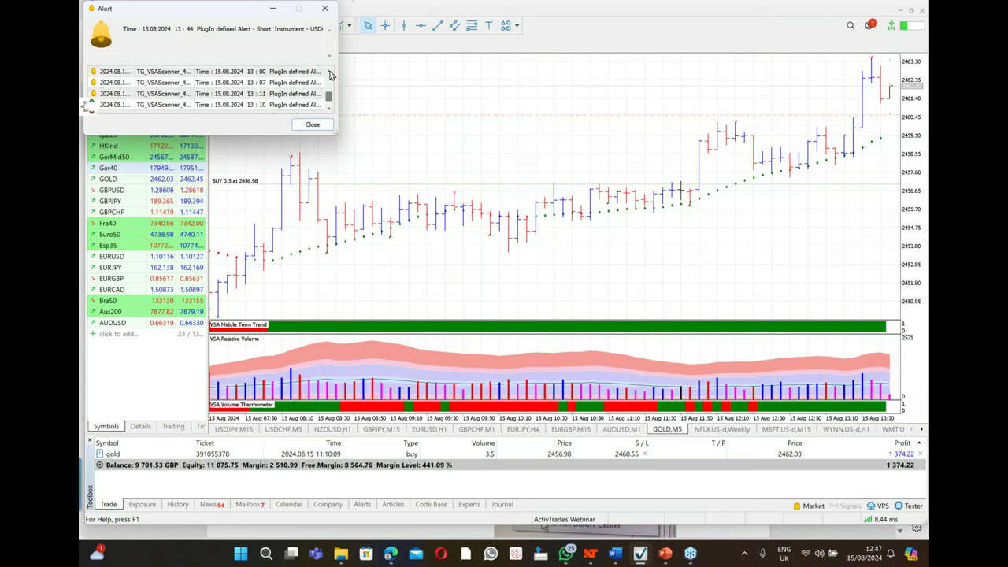
scroll(325, 94, "up", 2)
scroll(323, 98, "up", 2)
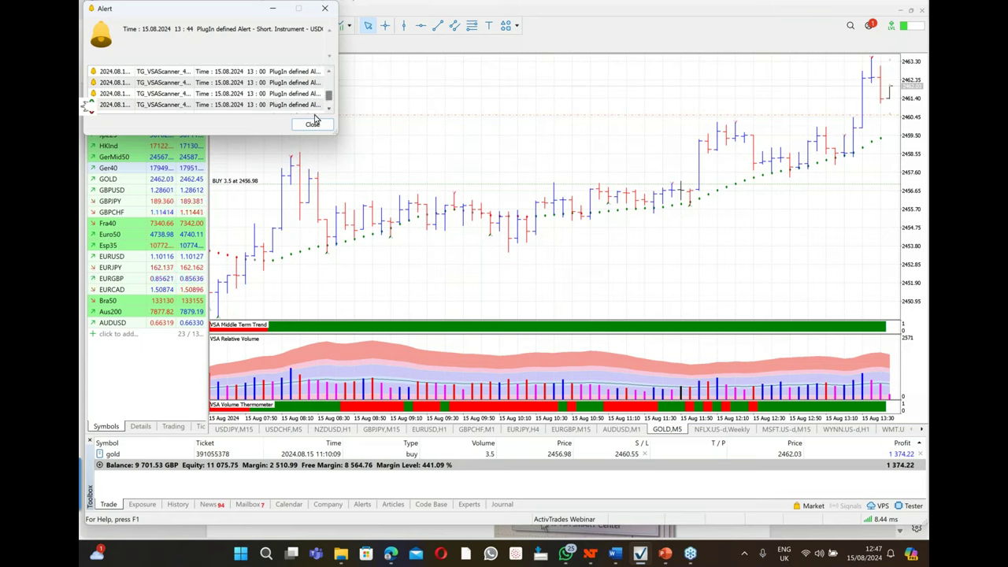
left_click(328, 112)
left_click(328, 112)
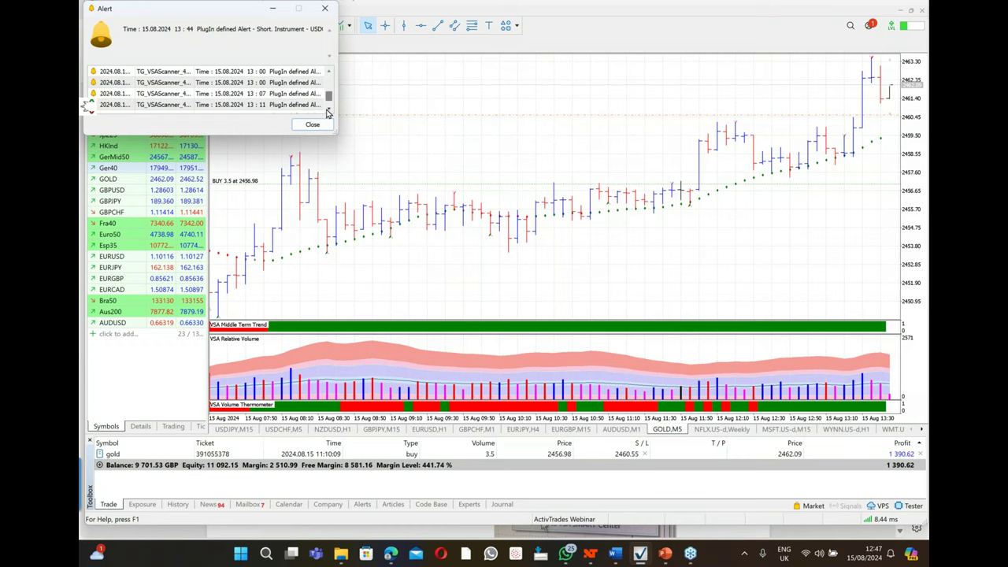
left_click(328, 112)
left_click(329, 112)
left_click(328, 112)
left_click(328, 112)
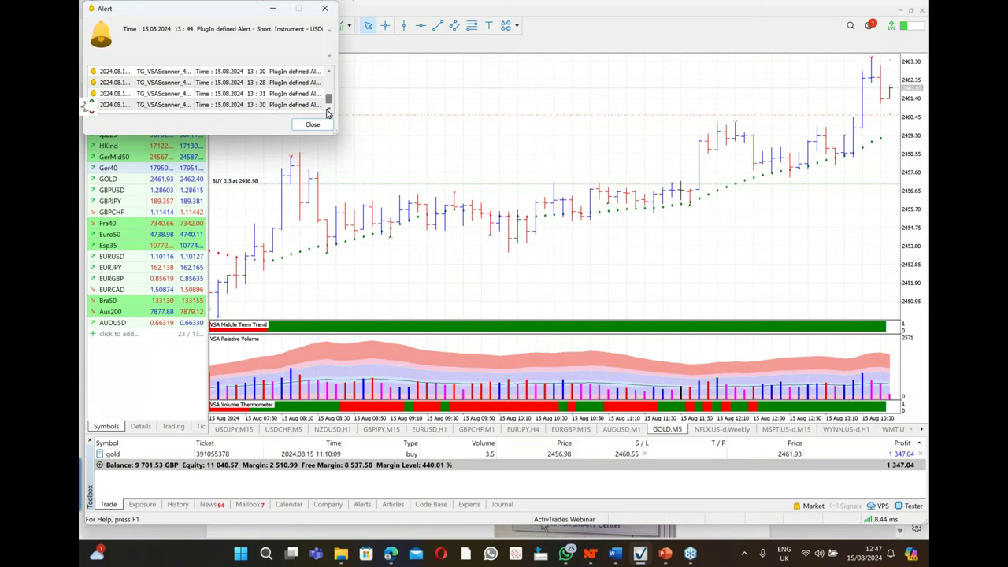